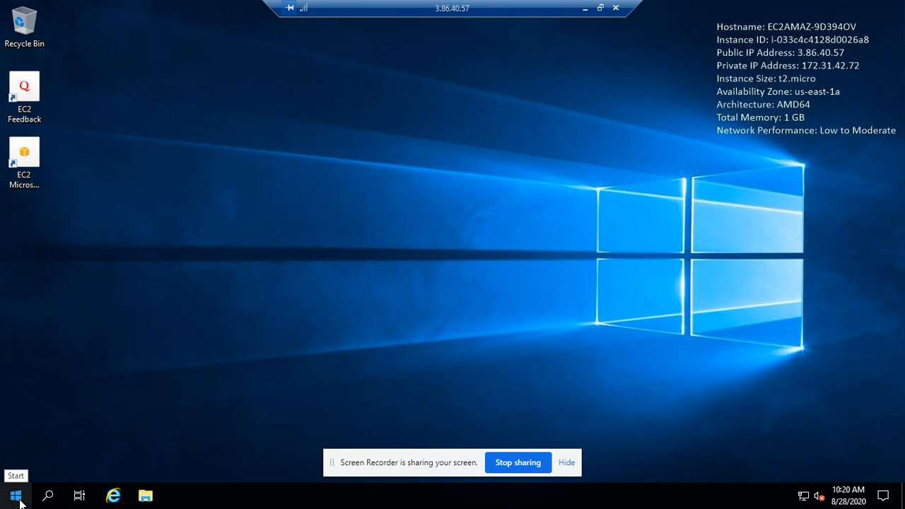
# Open Server Manager on the remote Windows server and dismiss its startup pop-up
pyautogui.click(15, 496)
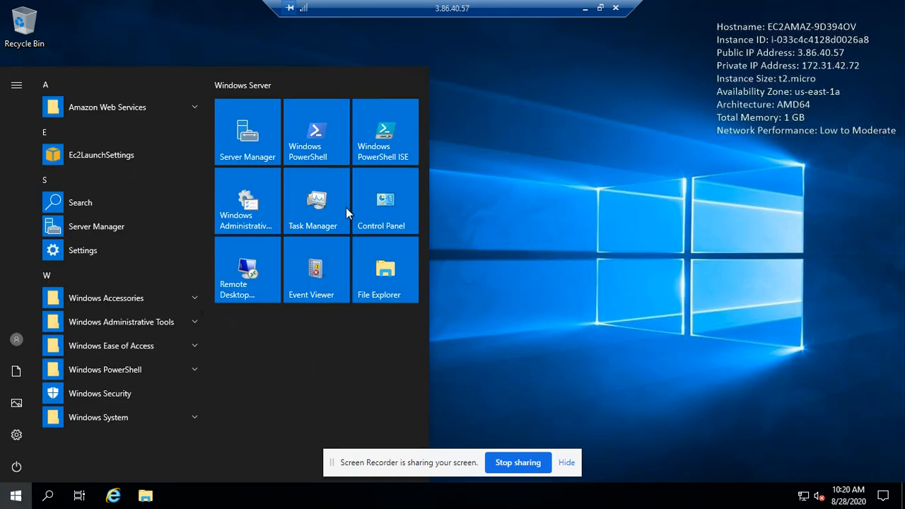
pyautogui.click(252, 158)
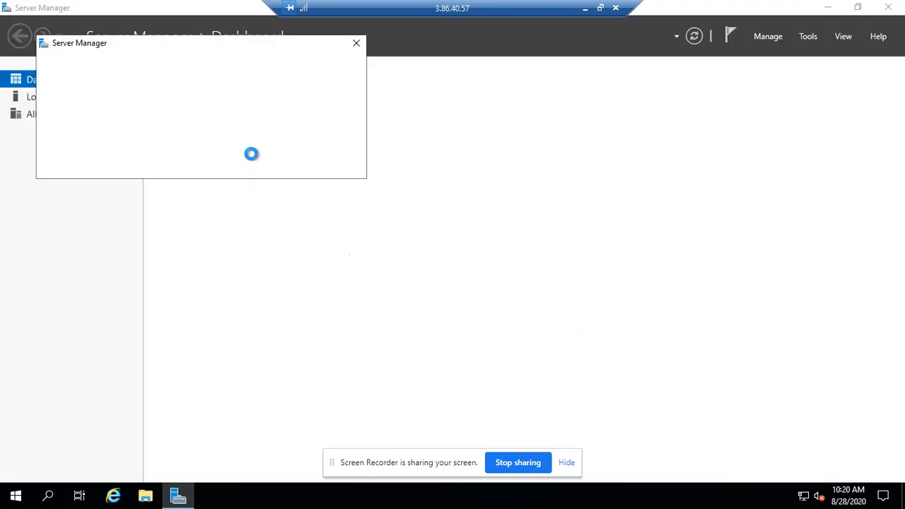
pyautogui.click(356, 45)
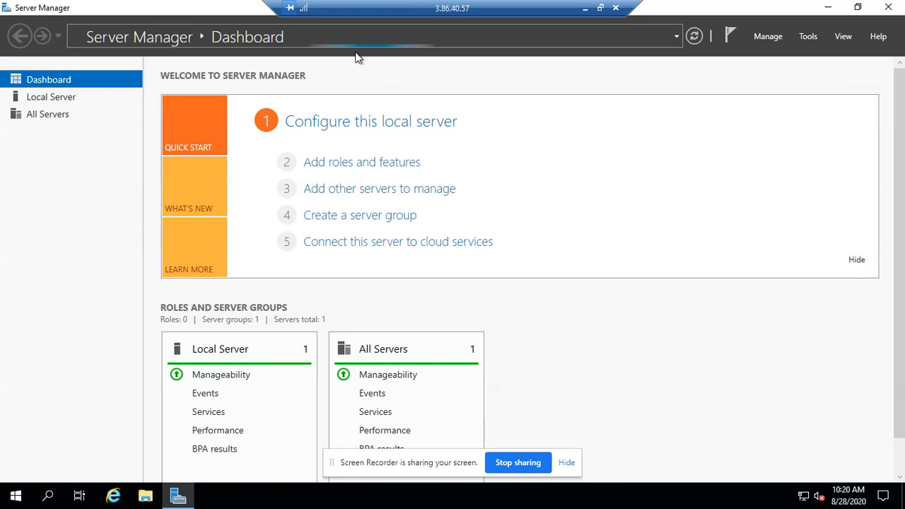
# Try to start the Add Roles and Features wizard, dismiss the notice, and hide the screen-sharing bar
pyautogui.click(338, 164)
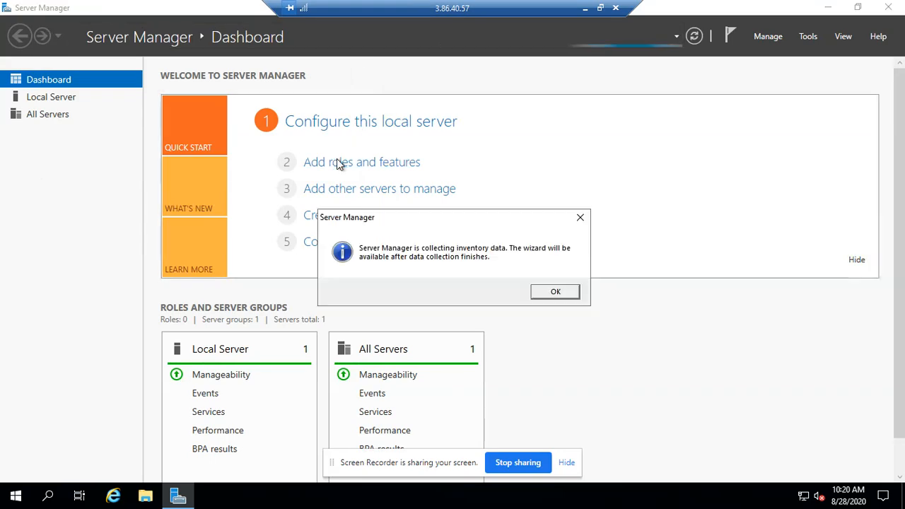
pyautogui.click(555, 292)
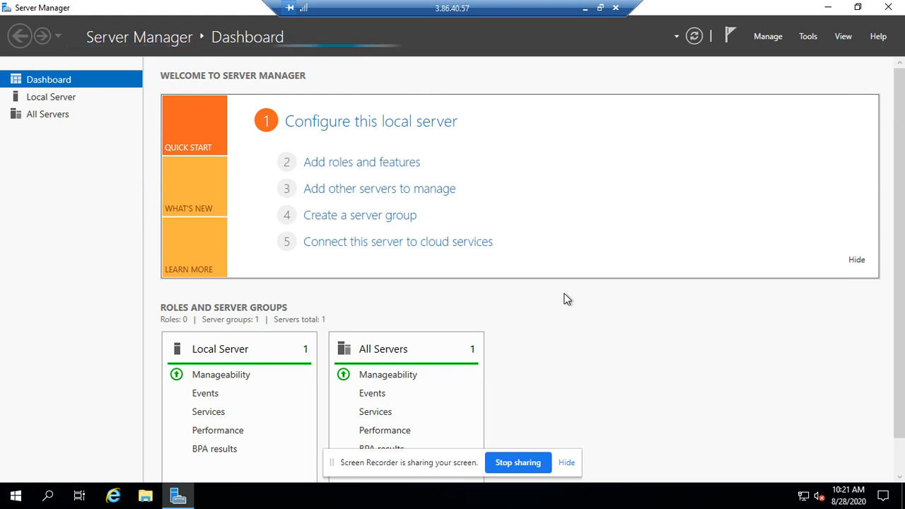
pyautogui.click(566, 463)
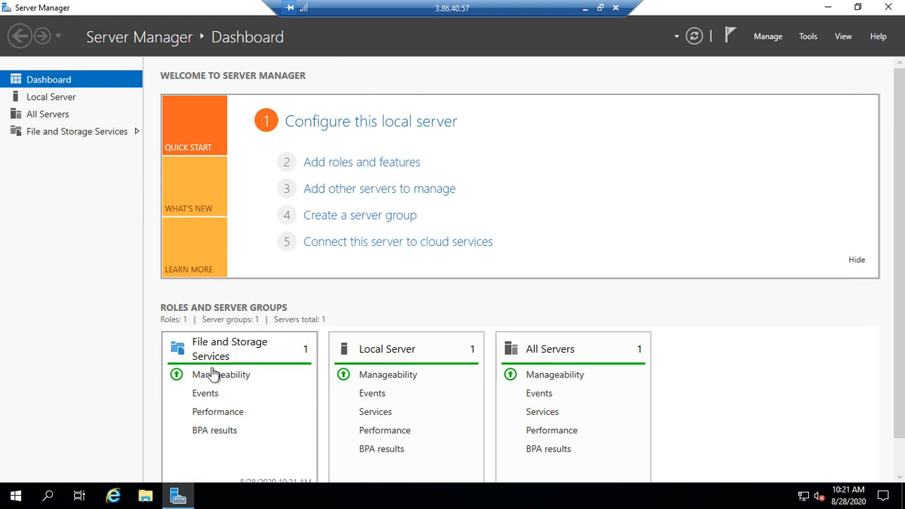
# Start the Add Roles and Features wizard with a role-based installation on the server EC2AMAZ-9D394OV from the server pool
pyautogui.click(402, 163)
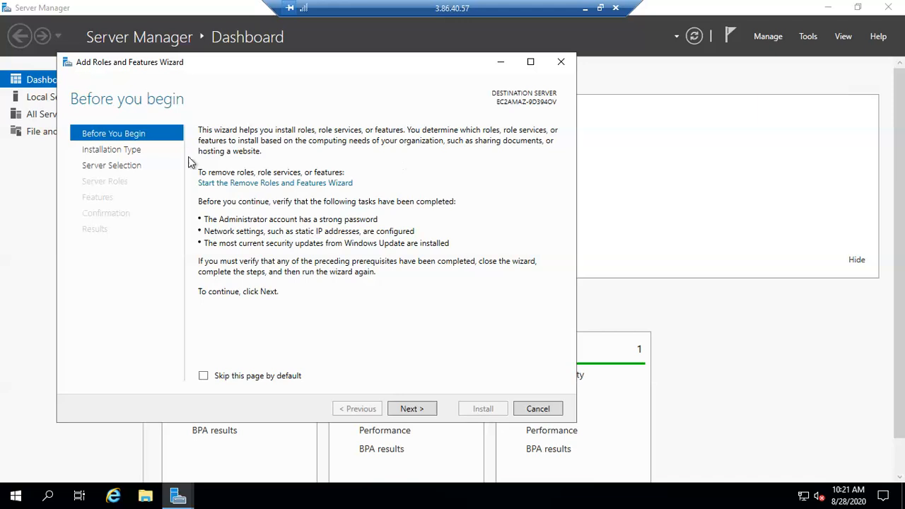
pyautogui.click(414, 411)
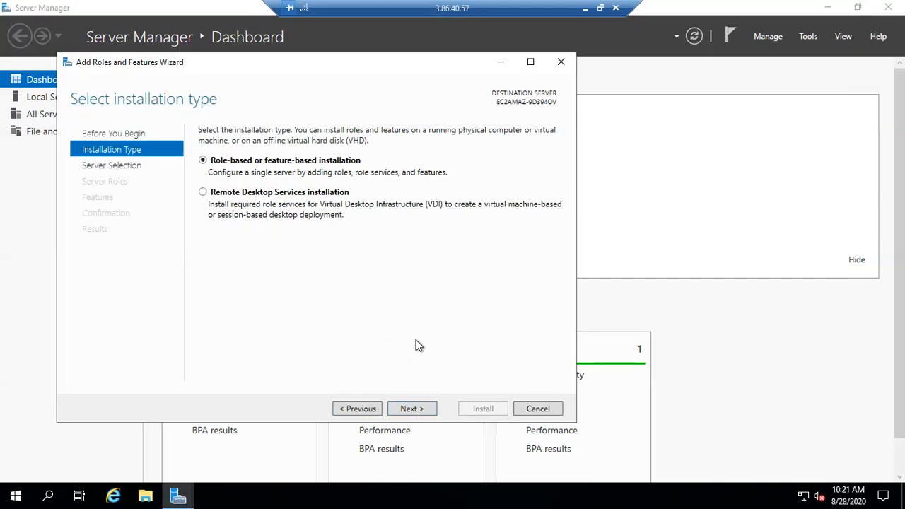
pyautogui.click(400, 414)
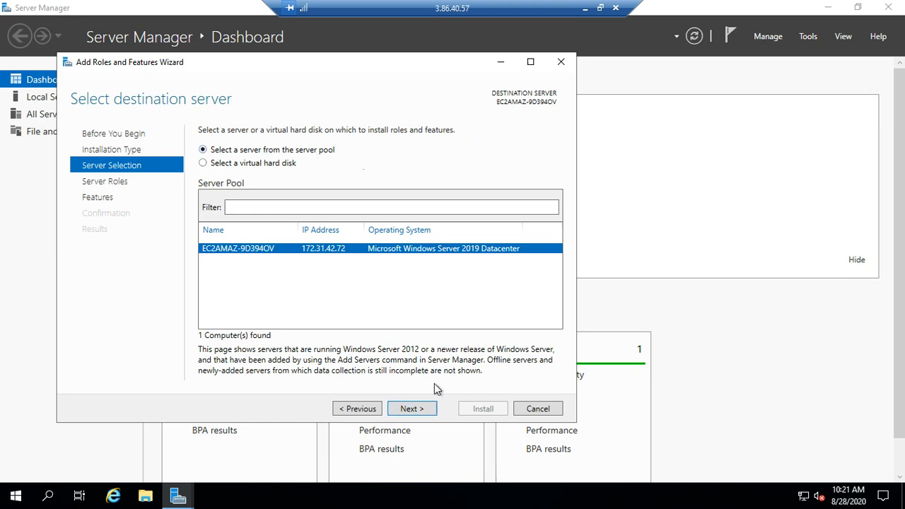
pyautogui.click(410, 409)
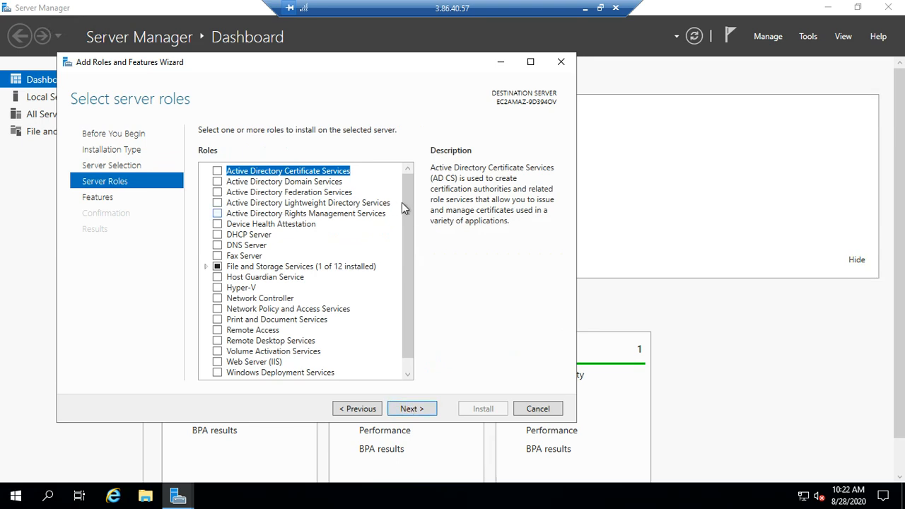
# Select the Web Server (IIS) role and add its required features, including the management tools
pyautogui.scroll(-1, 405, 233)
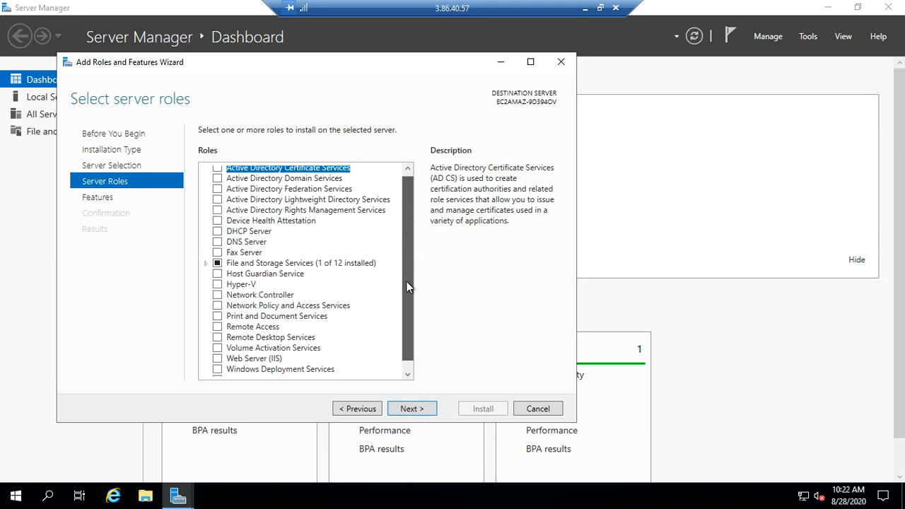
pyautogui.scroll(-1, 405, 281)
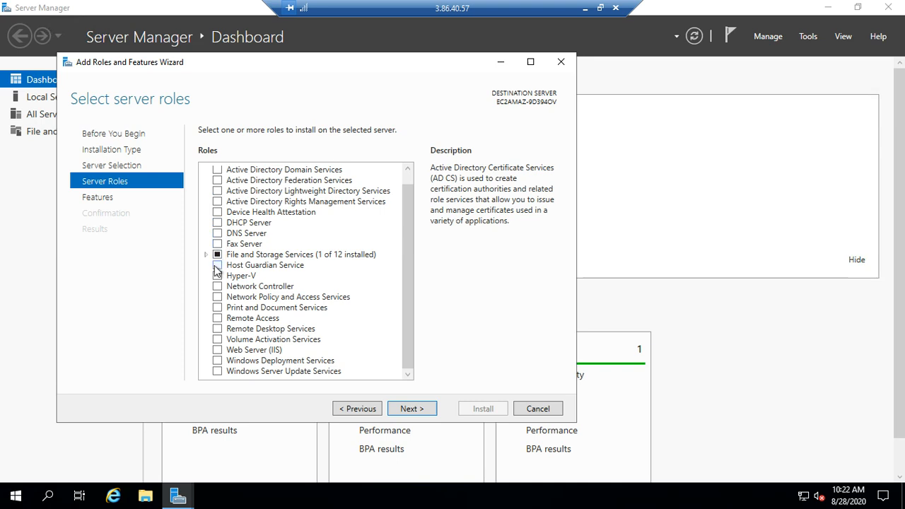
pyautogui.click(217, 350)
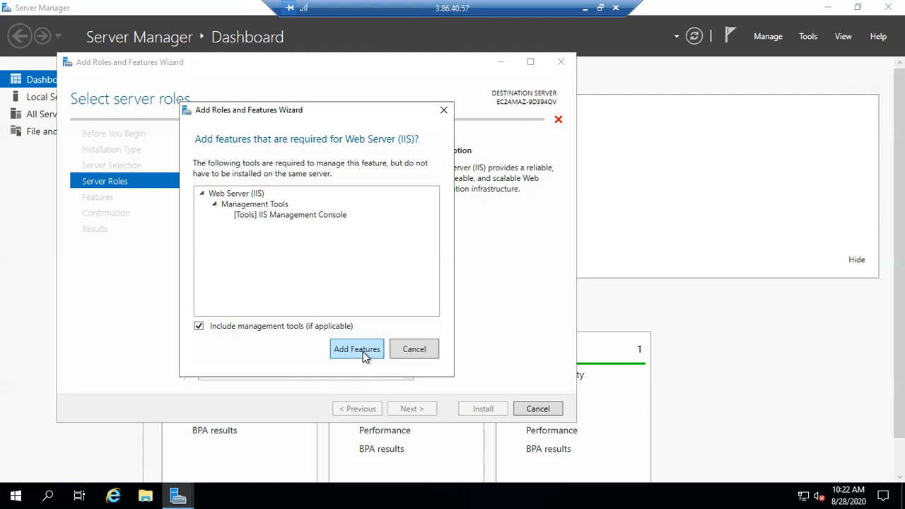
pyautogui.click(360, 348)
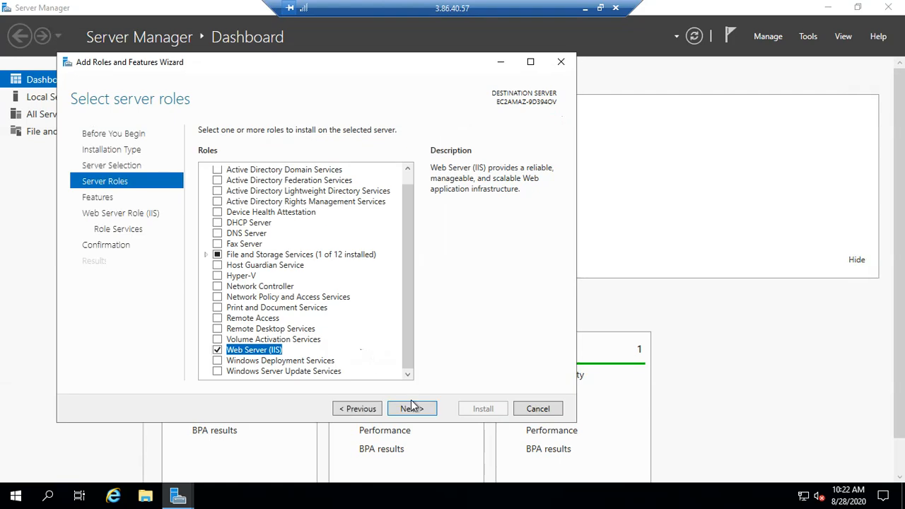
# Keep the default features and IIS role services and start the installation
pyautogui.click(413, 408)
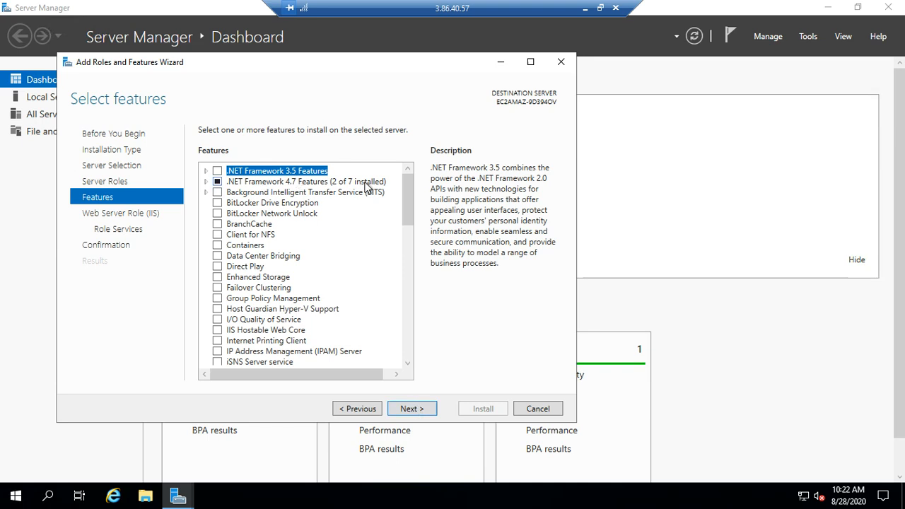
pyautogui.click(400, 410)
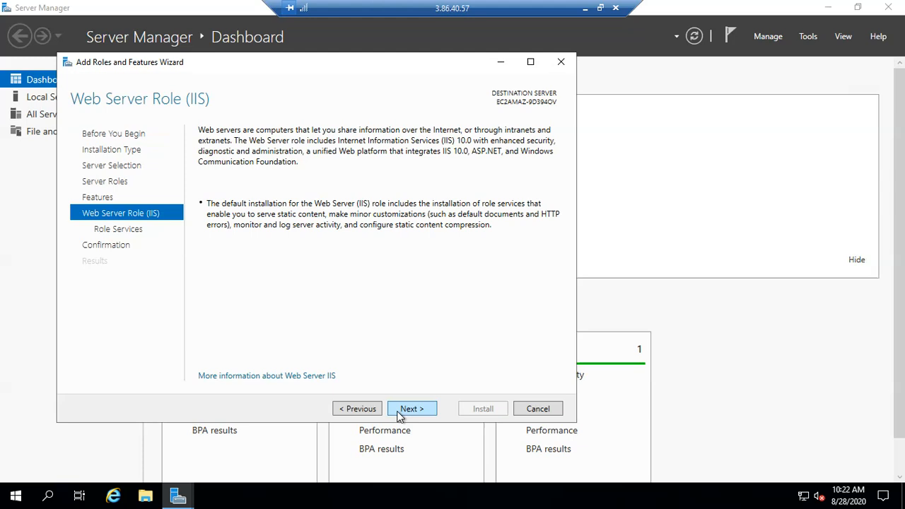
pyautogui.click(398, 410)
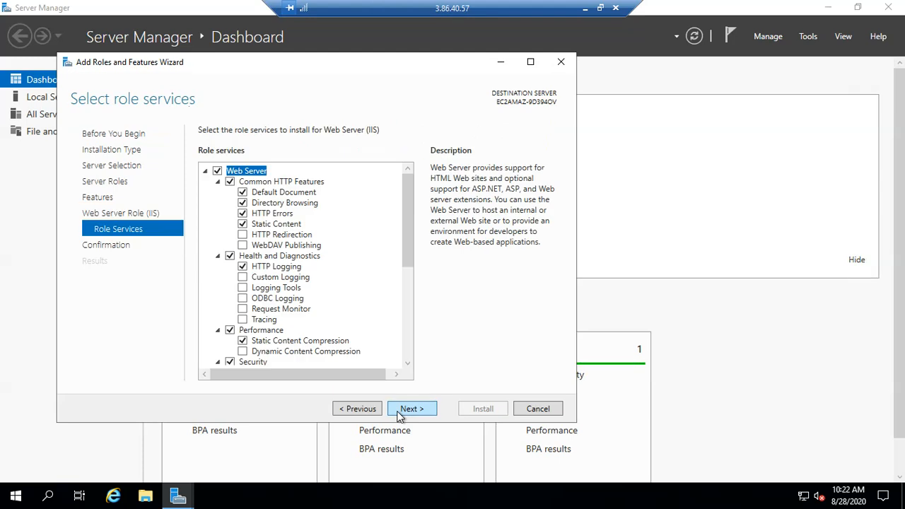
pyautogui.click(398, 410)
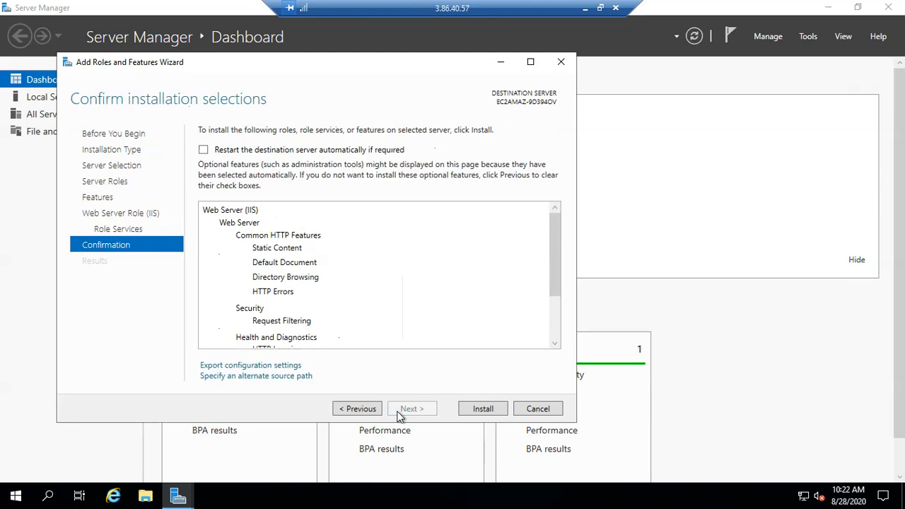
pyautogui.click(472, 408)
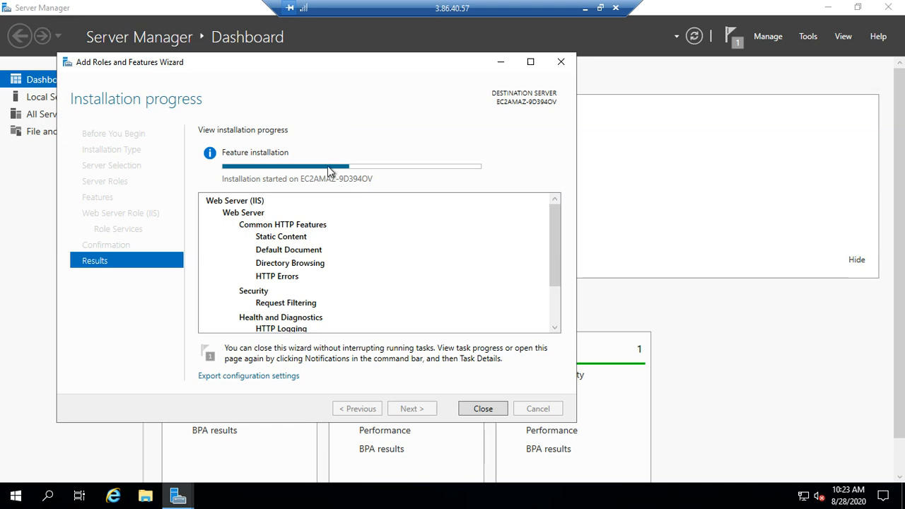
# Switch to the EC2 console in Chrome, close the administrator password dialog, and copy the instance's IPv4 public IP
pyautogui.click(585, 8)
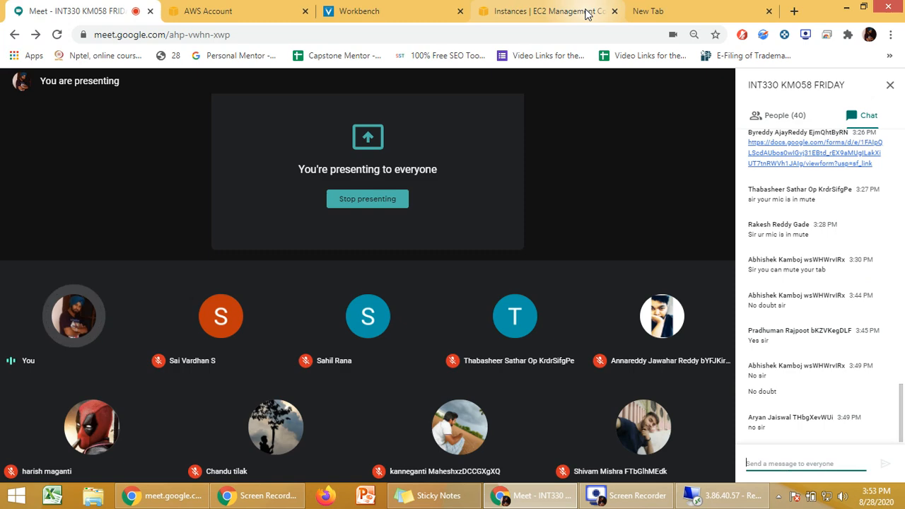
pyautogui.click(542, 10)
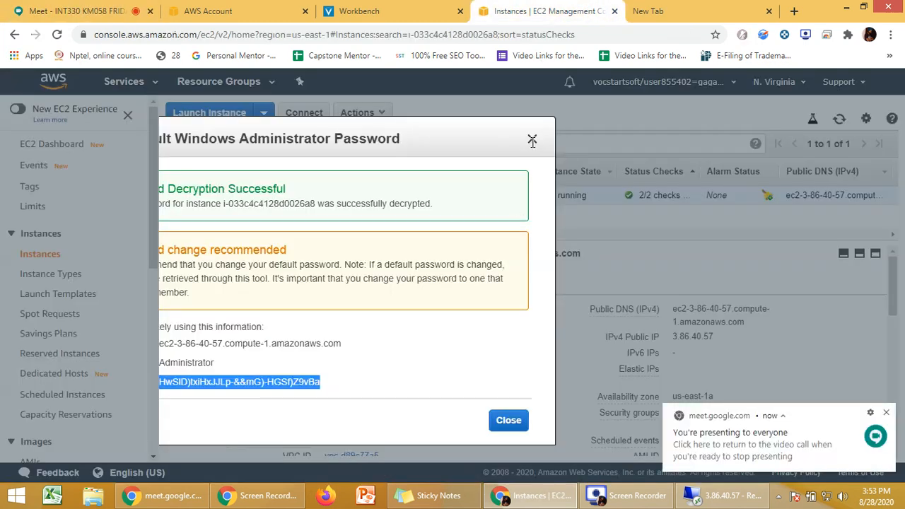
pyautogui.click(532, 141)
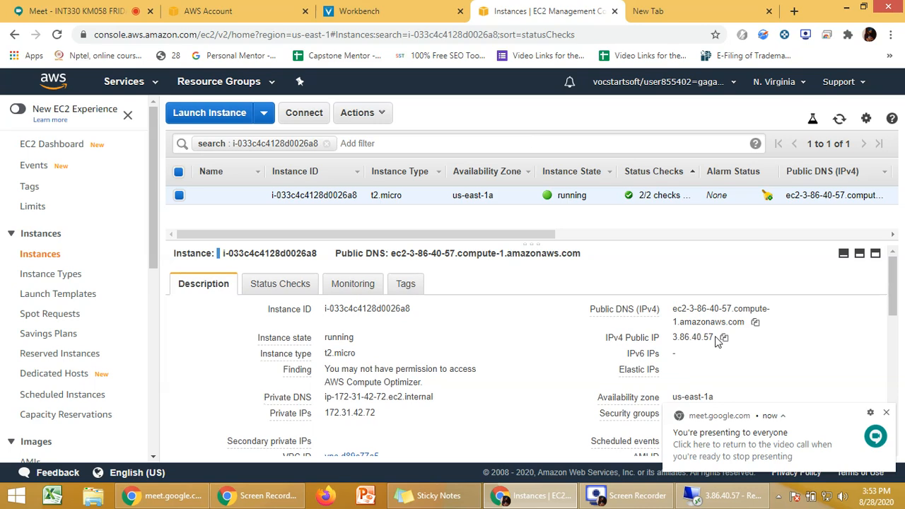
pyautogui.moveTo(717, 340); pyautogui.dragTo(670, 344)
pyautogui.hotkey('ctrl', 'c')
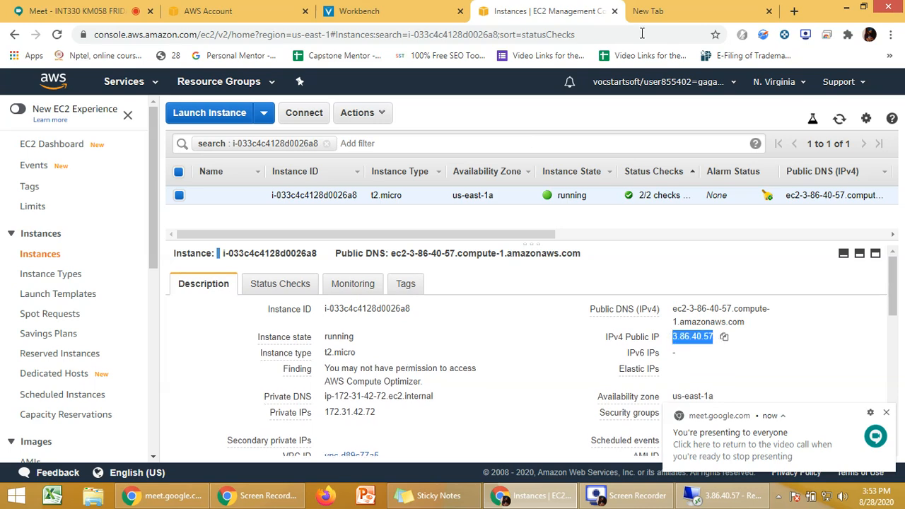
# Load the copied address 3.86.40.57 in the empty browser tab, then request the page again
pyautogui.click(661, 8)
pyautogui.hotkey('ctrl', 'v')
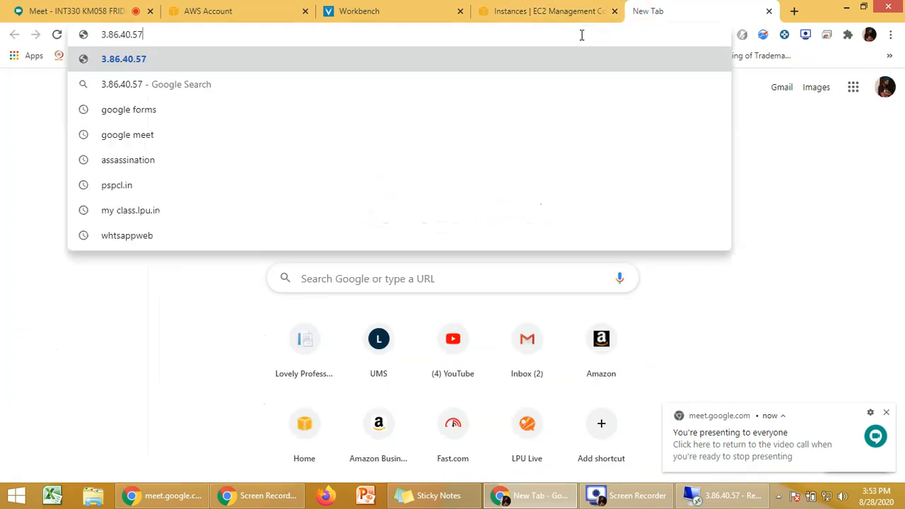
pyautogui.press('Return')
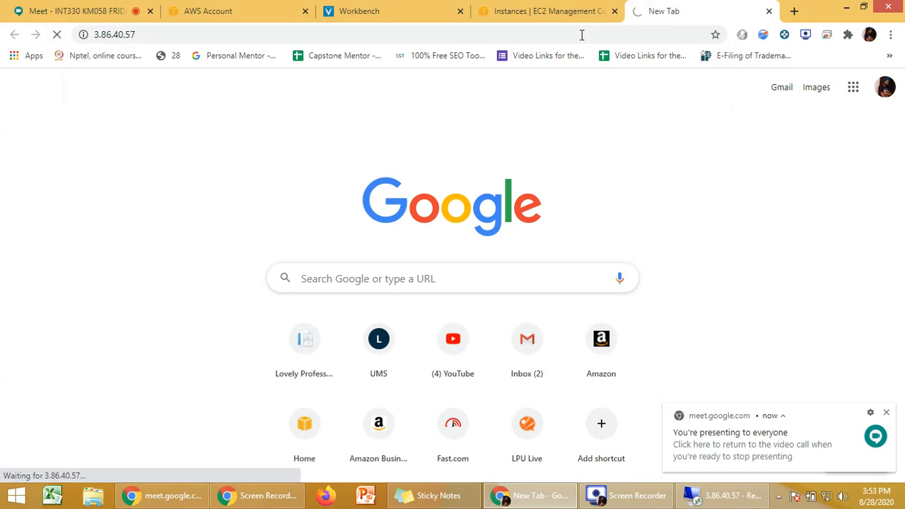
pyautogui.click(581, 35)
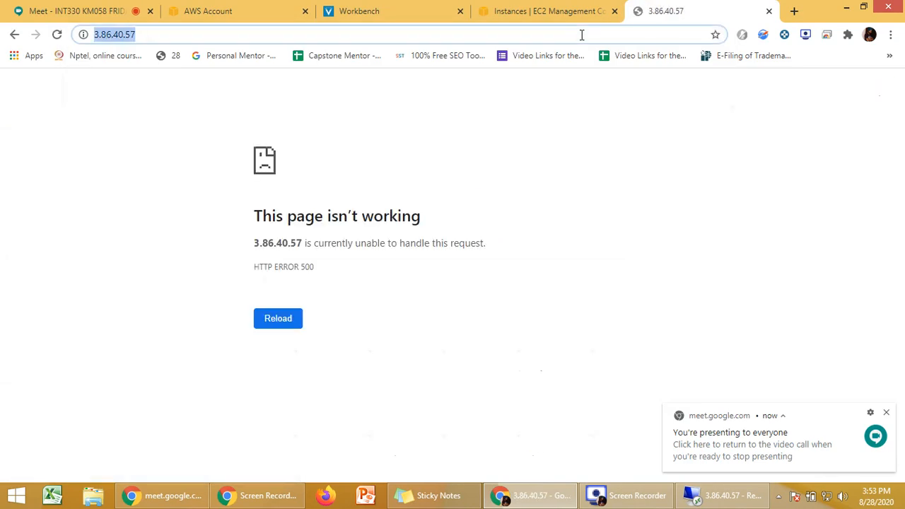
pyautogui.press('Return')
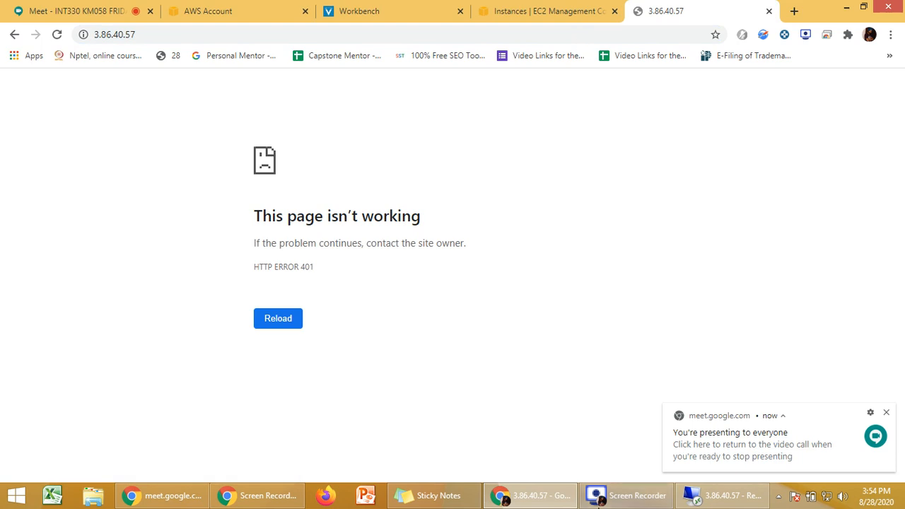
# Close the installation wizard in the remote desktop session and reload 3.86.40.57 in Chrome
pyautogui.click(689, 496)
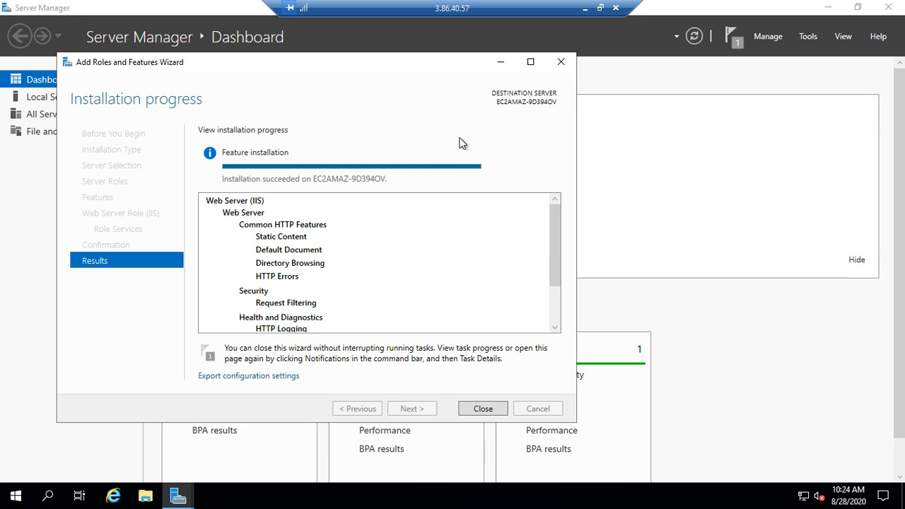
pyautogui.click(481, 409)
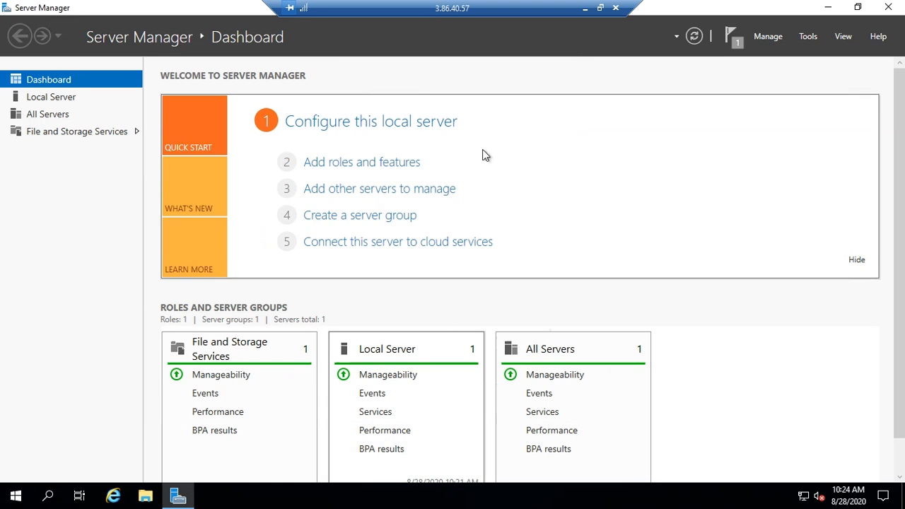
pyautogui.click(586, 8)
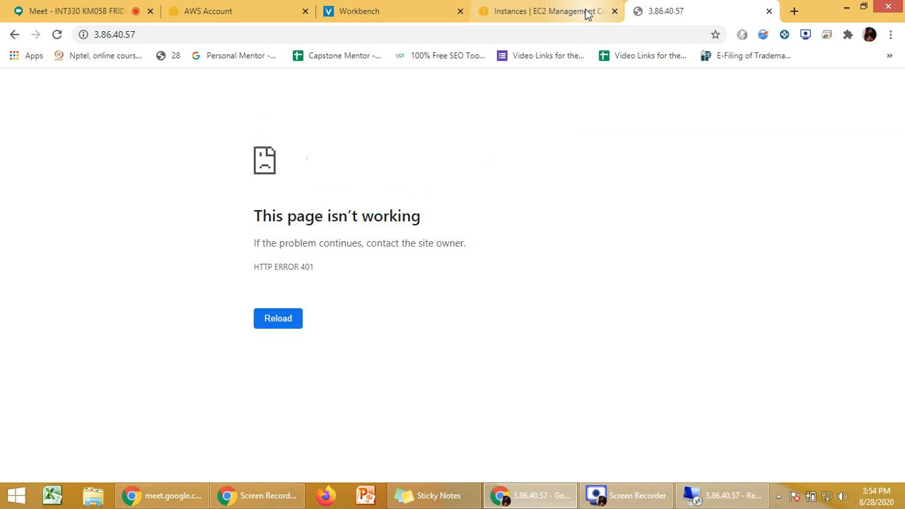
pyautogui.click(429, 28)
pyautogui.press('Return')
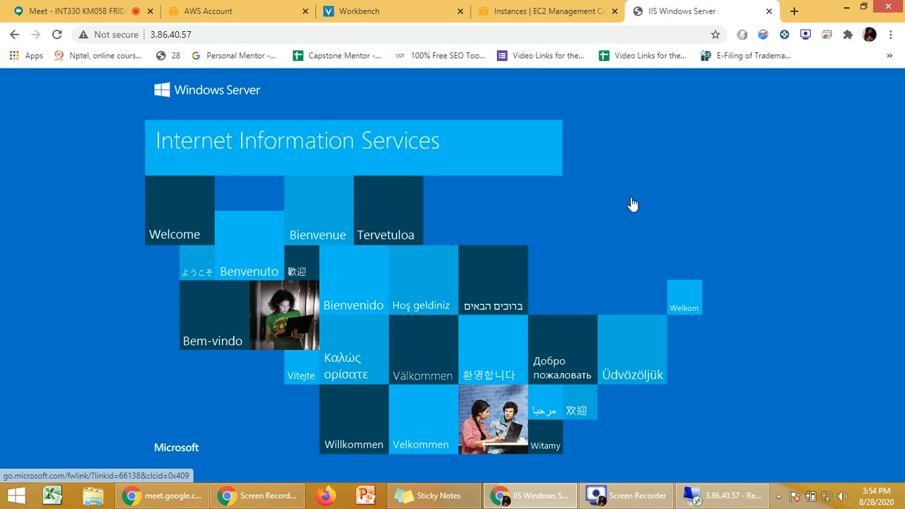
# View the server's IIS page in Server Manager in the remote desktop session, then return to the website in Chrome
pyautogui.click(714, 500)
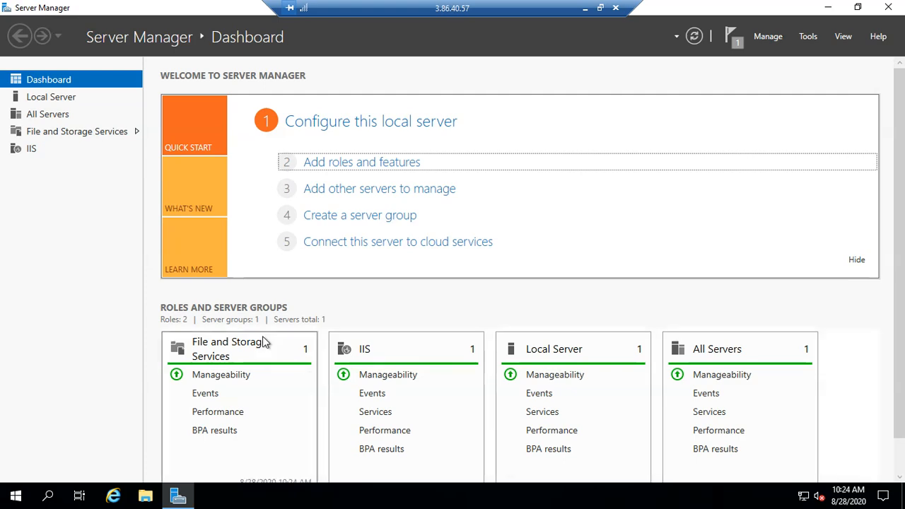
pyautogui.click(30, 148)
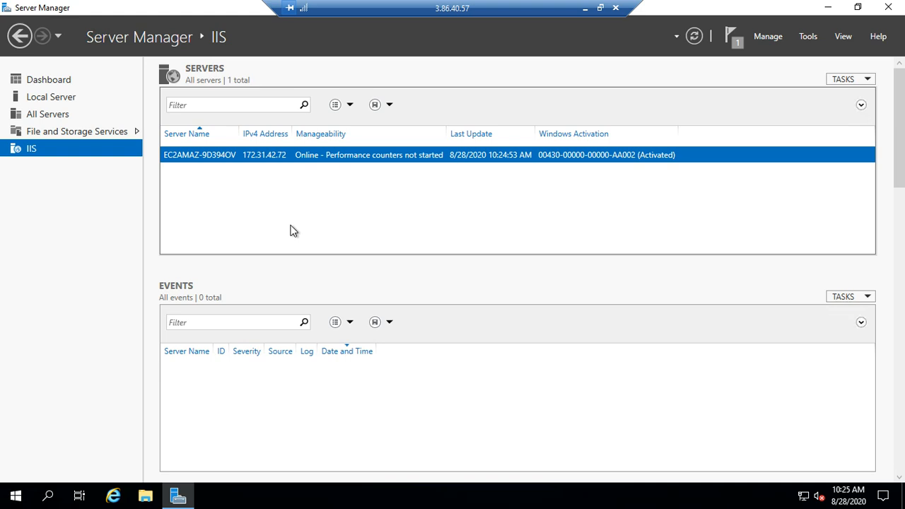
pyautogui.click(586, 13)
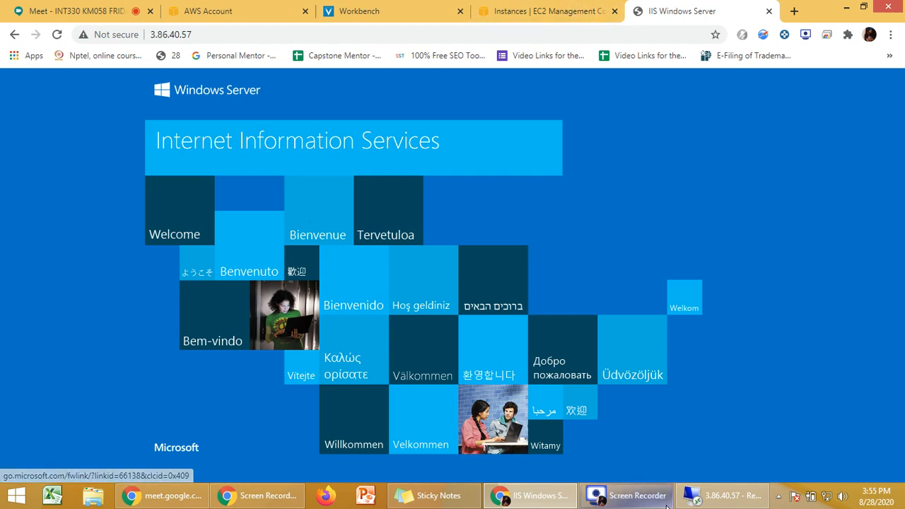
pyautogui.moveTo(640, 503)
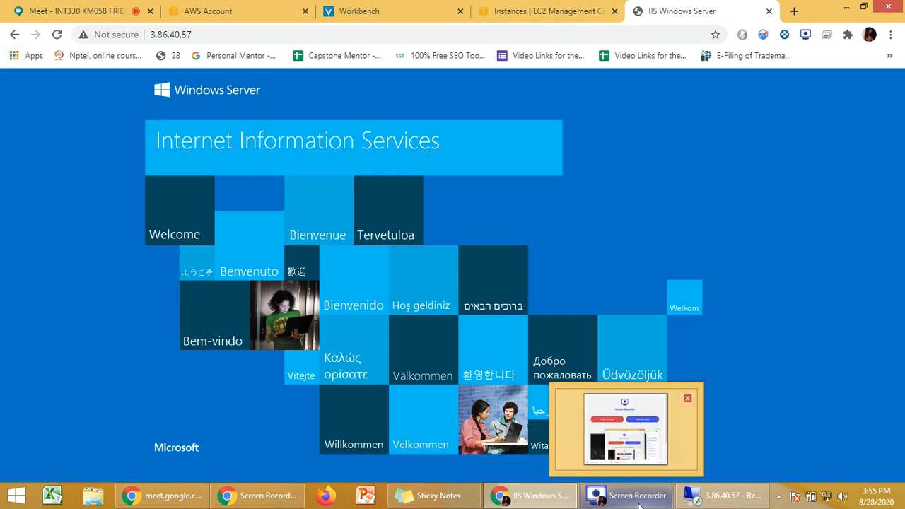